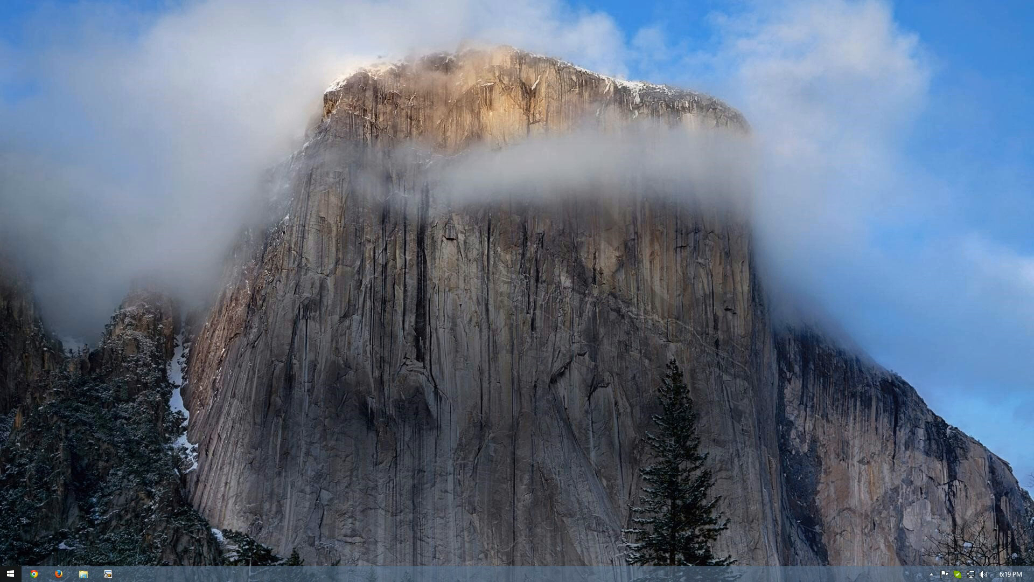
# Open Computer Management and show its Disk Management view.
pyautogui.rightClick(6, 571)
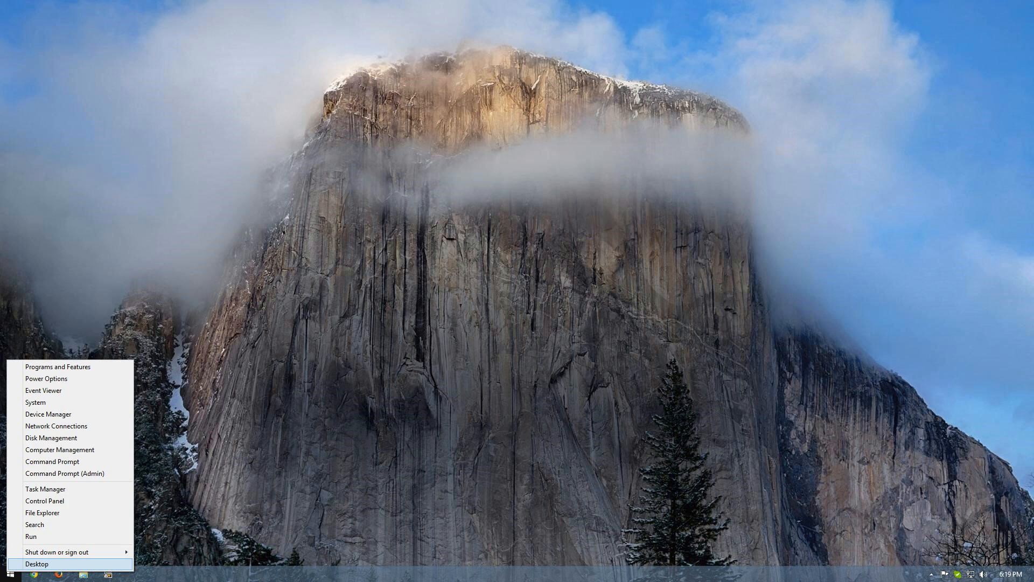
pyautogui.press('Return')
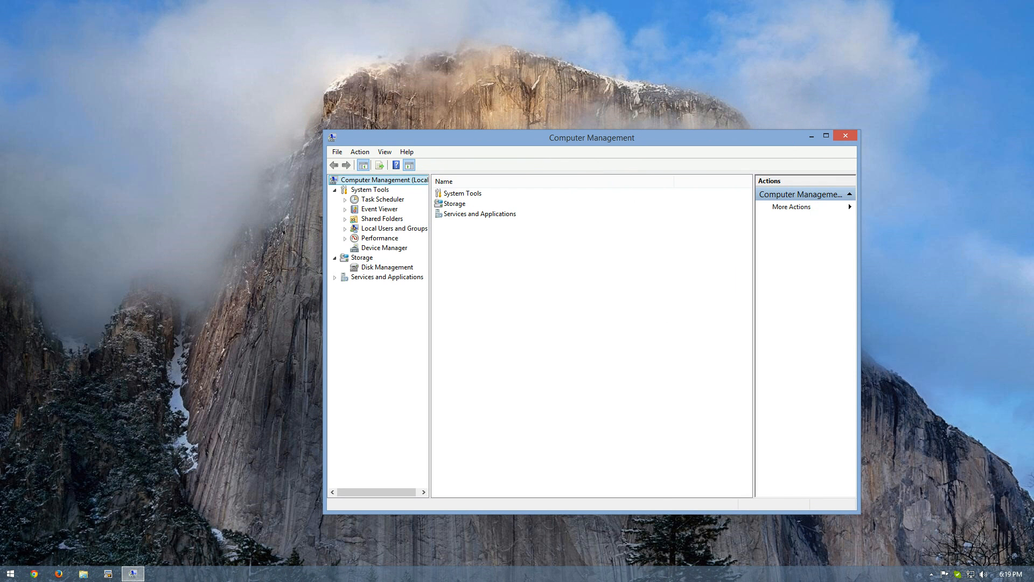
pyautogui.click(386, 267)
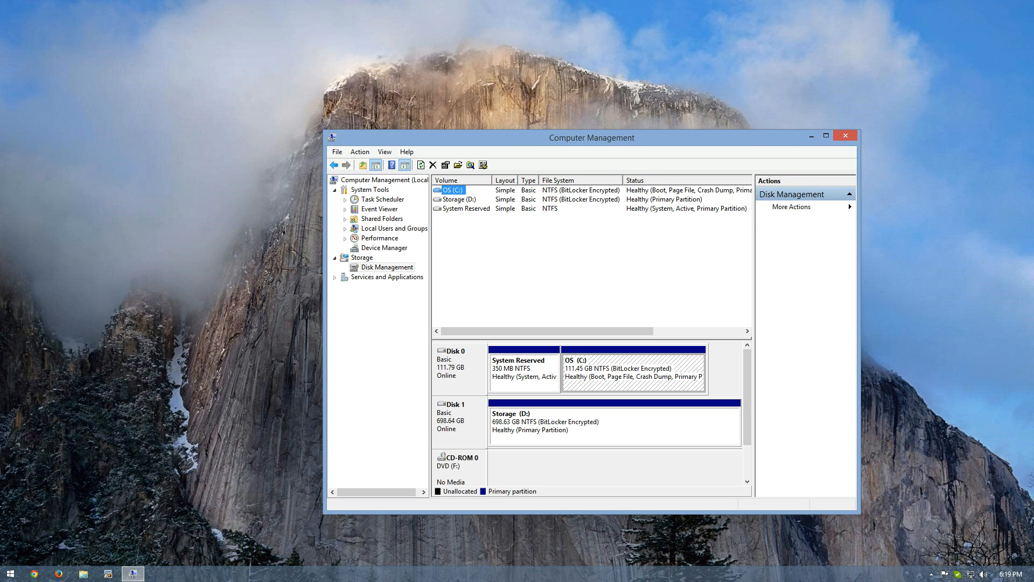
# Create and attach a 50 MB fixed-size virtual hard disk in VHD format, saved as Demo on Storage (D:).
pyautogui.rightClick(397, 268)
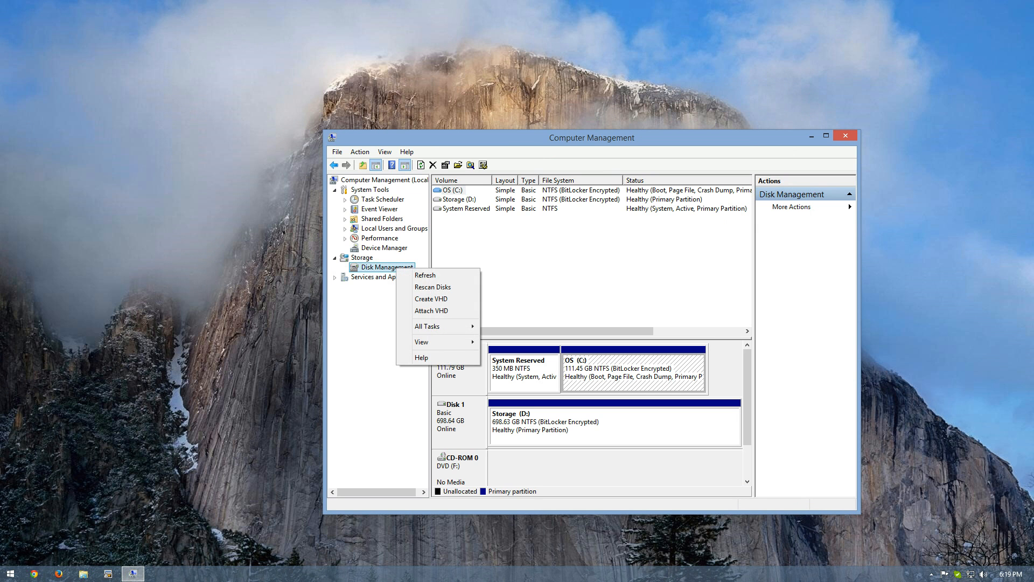
pyautogui.press('Return')
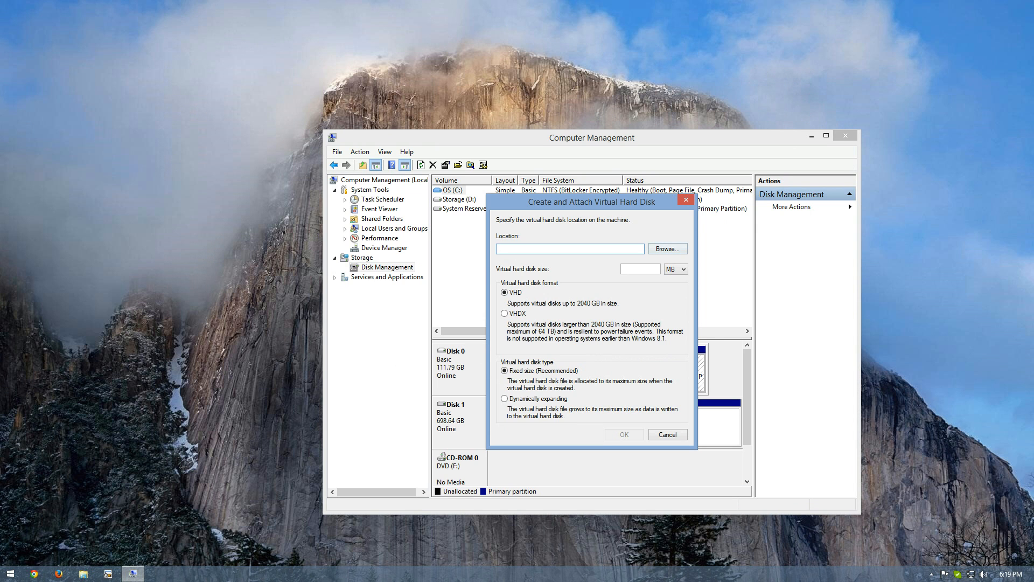
pyautogui.click(676, 269)
pyautogui.click(677, 269)
pyautogui.click(641, 268)
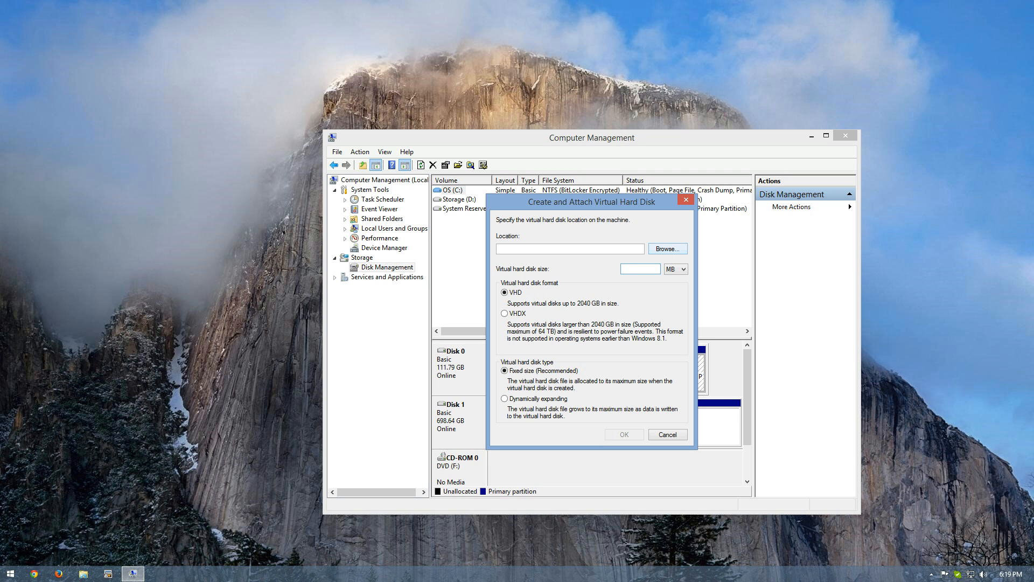
pyautogui.write('50')
pyautogui.click(668, 249)
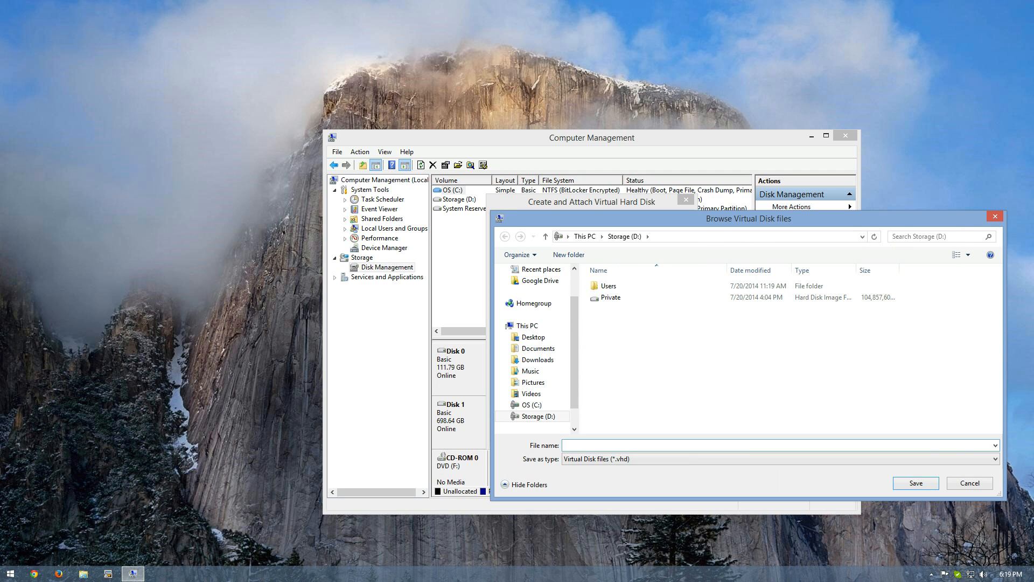
pyautogui.write('Demo')
pyautogui.click(915, 482)
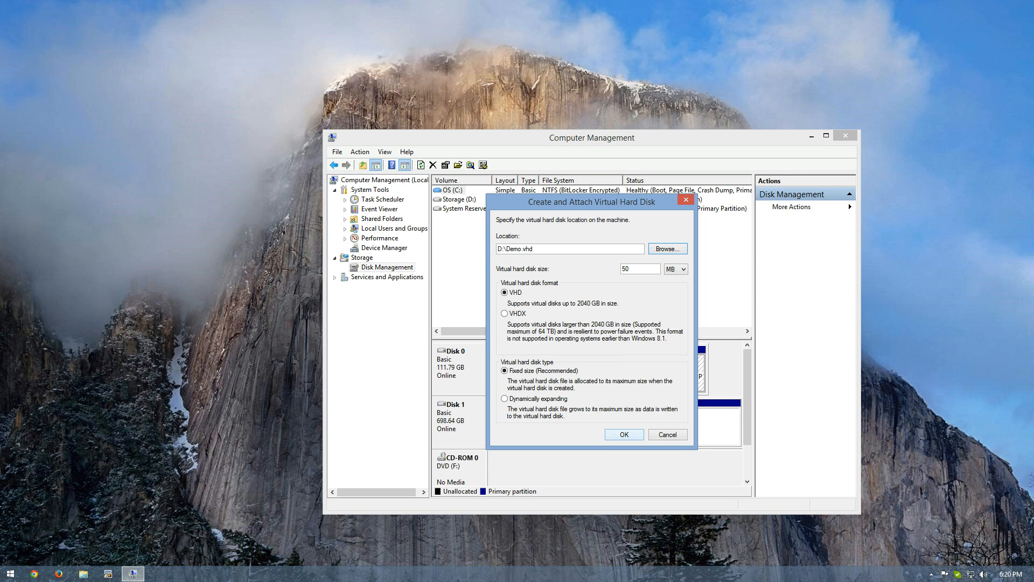
pyautogui.press('Return')
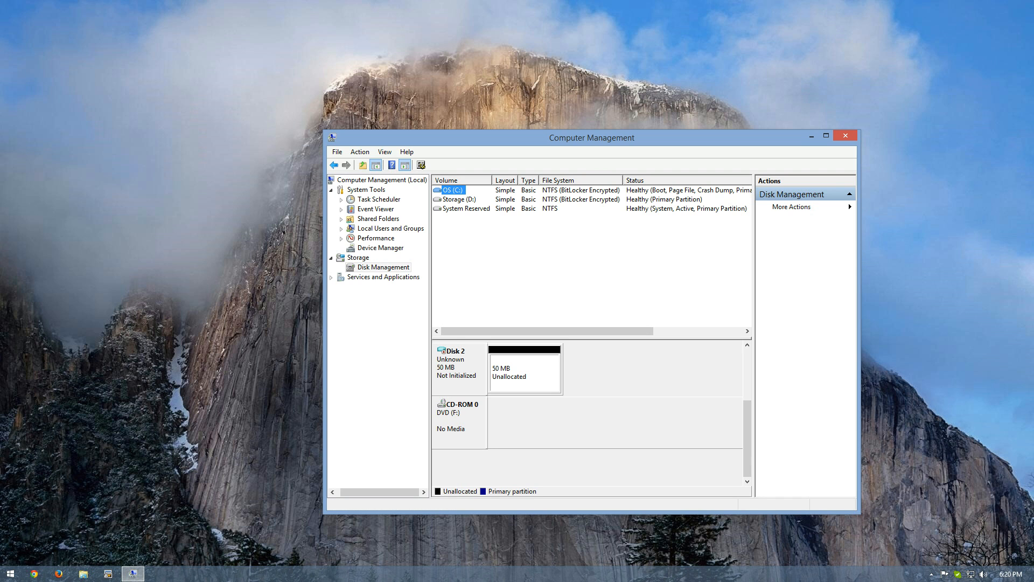
# Initialize Disk 2 with the MBR (Master Boot Record) partition style.
pyautogui.rightClick(457, 373)
pyautogui.click(483, 382)
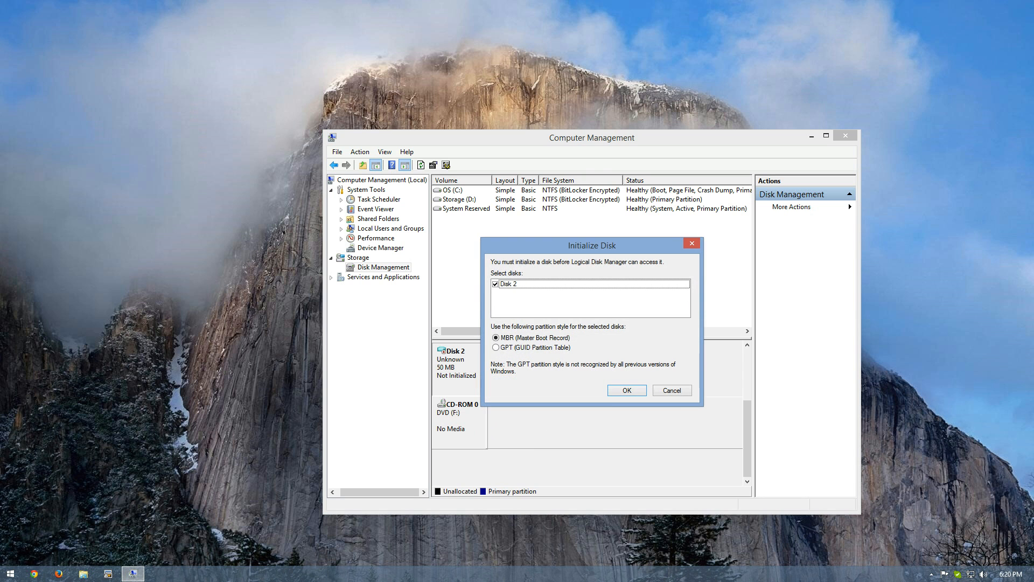
pyautogui.click(627, 390)
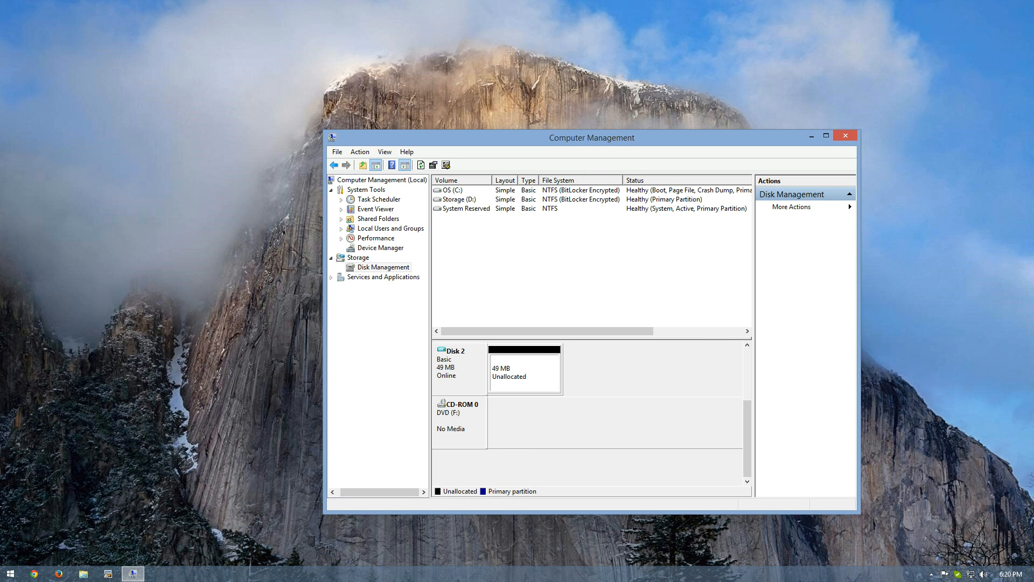
# Create a 47 MB simple volume in Disk 2's unallocated space, quick-formatted as NTFS with the volume label Demo.
pyautogui.rightClick(532, 383)
pyautogui.click(580, 389)
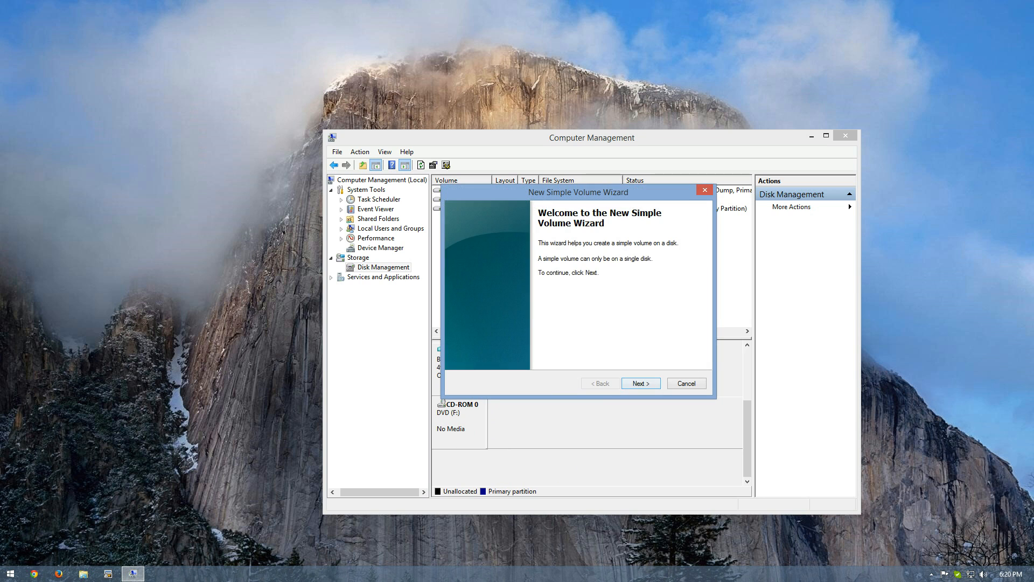
pyautogui.click(639, 383)
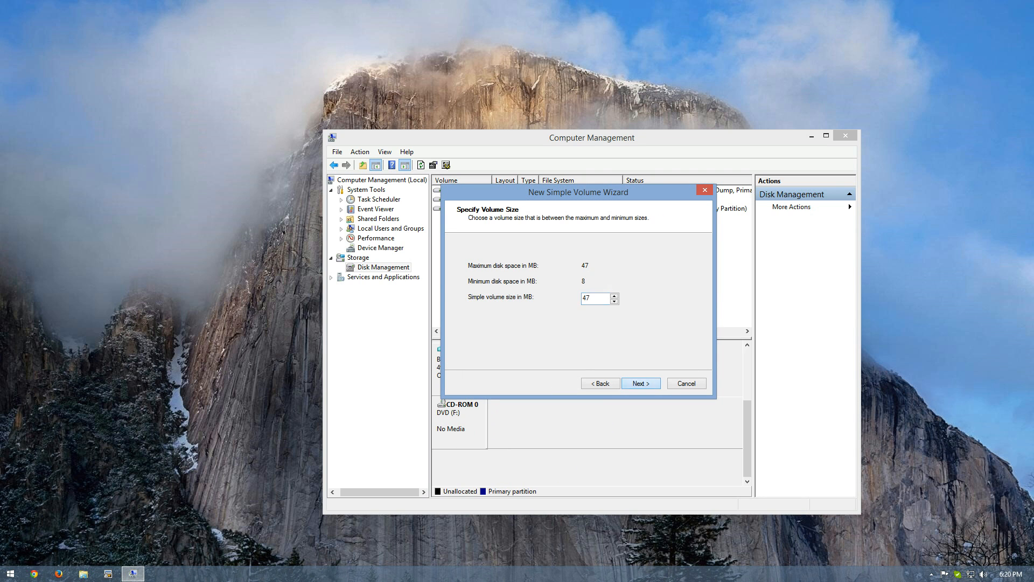
pyautogui.click(640, 383)
pyautogui.click(640, 383)
pyautogui.moveTo(604, 322); pyautogui.dragTo(560, 321)
pyautogui.write('Demo')
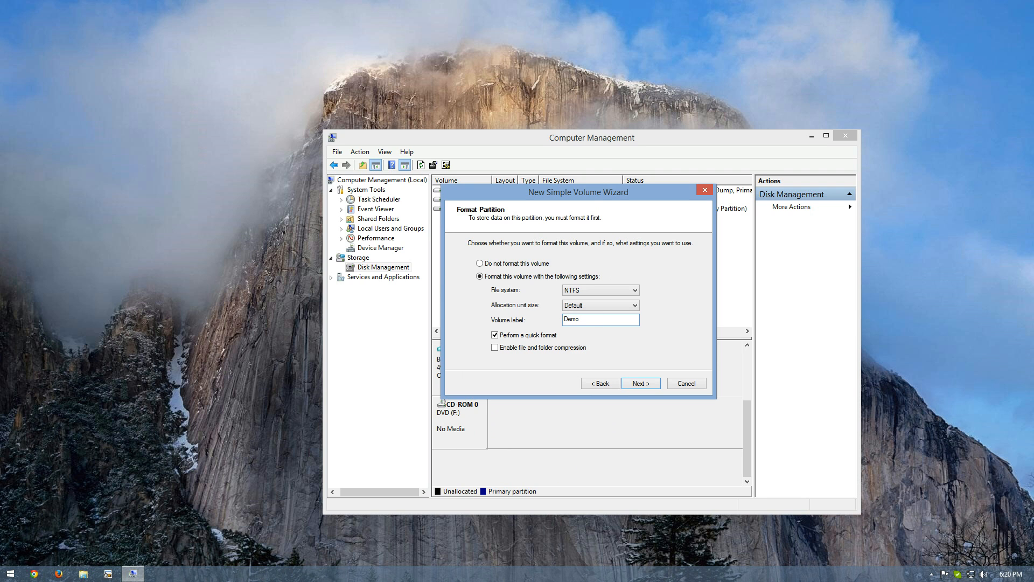
pyautogui.click(641, 383)
pyautogui.click(641, 383)
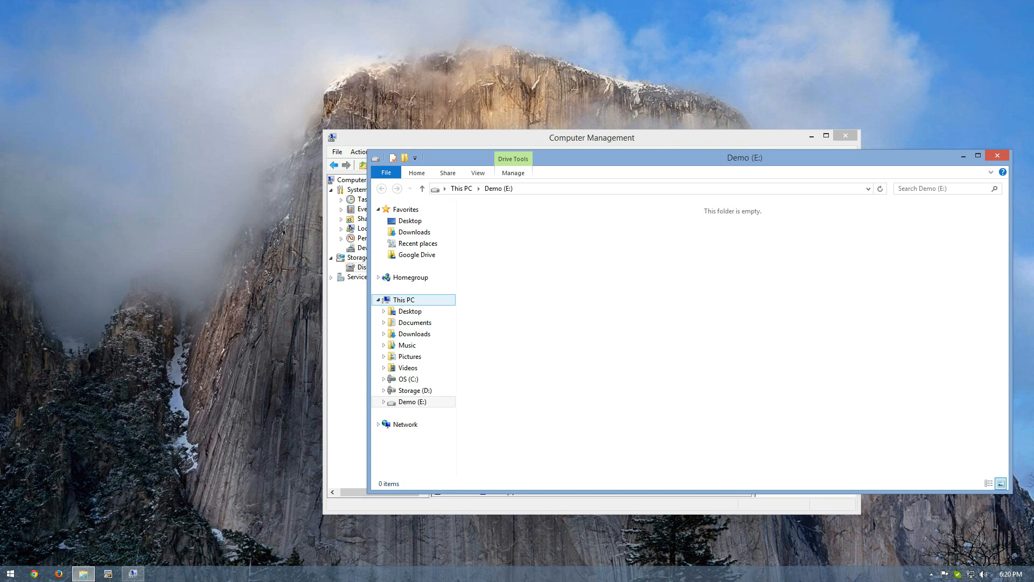
# Check the Demo (E:) drive in This PC and its contents, and minimize the file window.
pyautogui.click(404, 300)
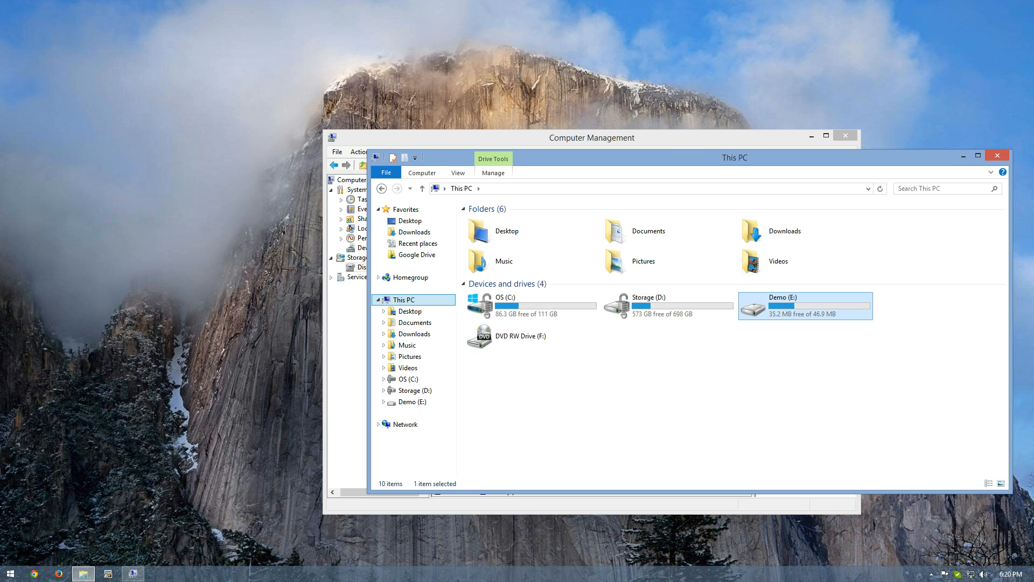
pyautogui.click(806, 306)
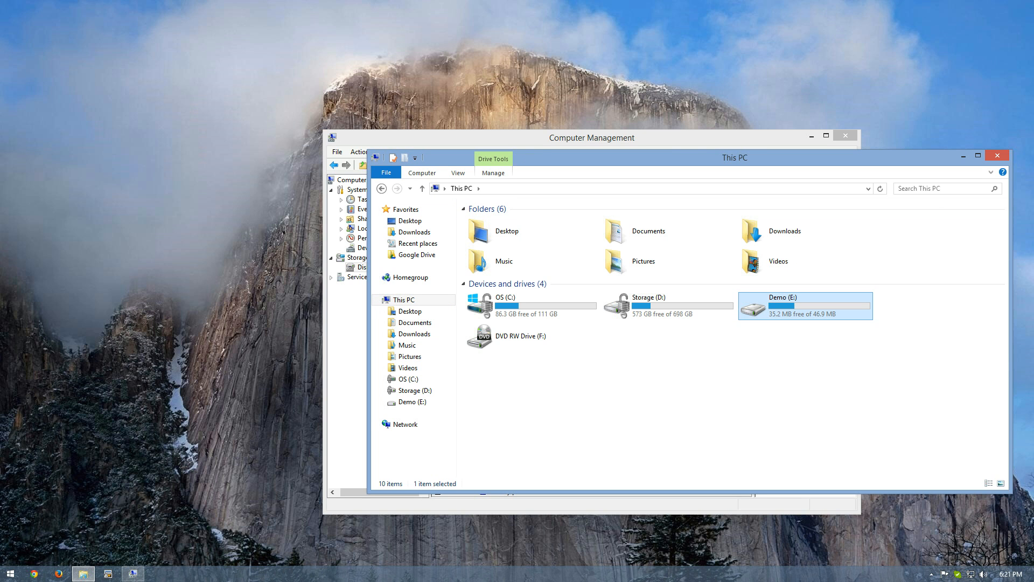
pyautogui.doubleClick(805, 306)
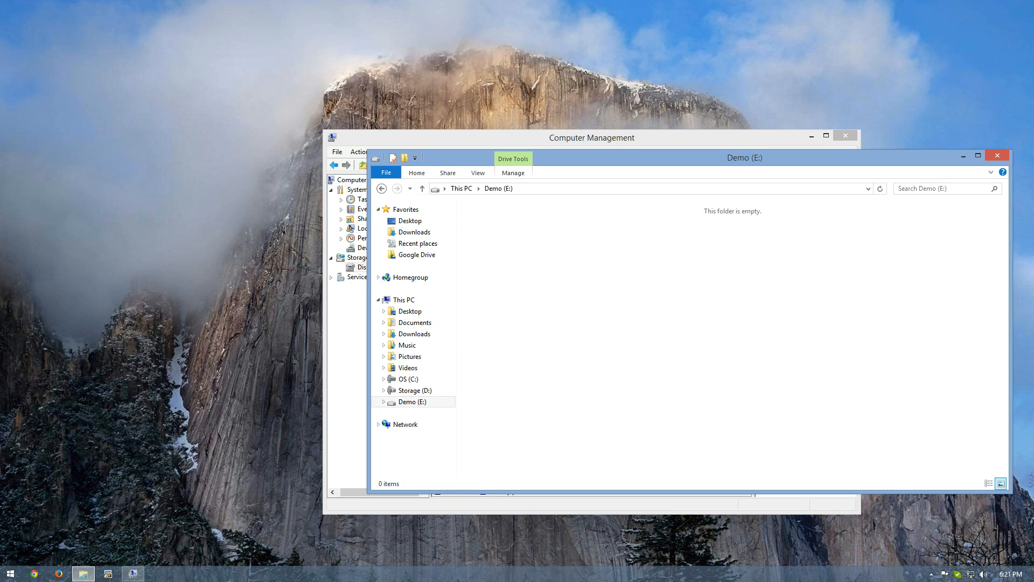
pyautogui.hotkey('alt', 'Left')
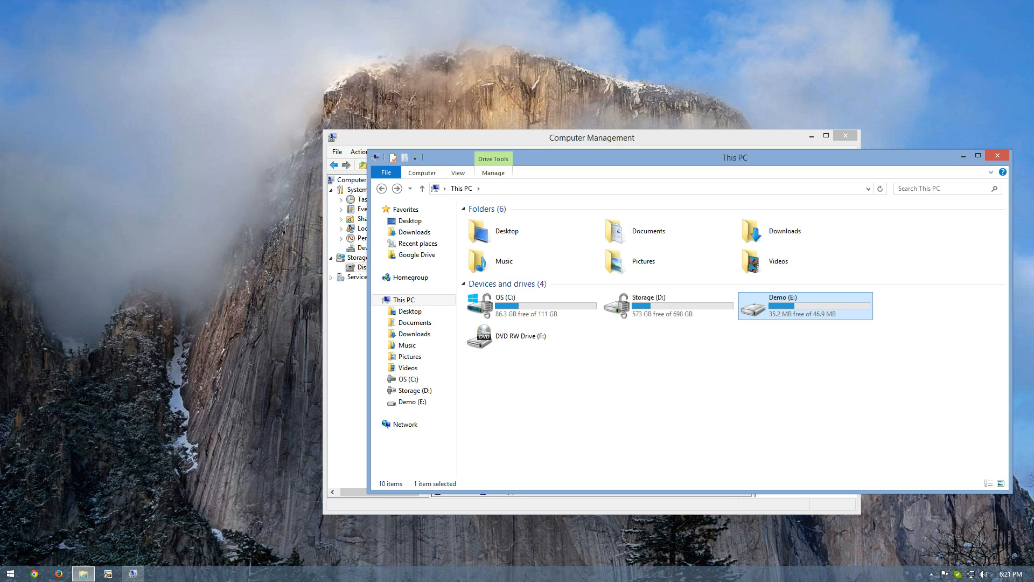
pyautogui.click(963, 156)
# Detach the virtual hard disk D:\Demo.vhd from Disk 2.
pyautogui.rightClick(475, 375)
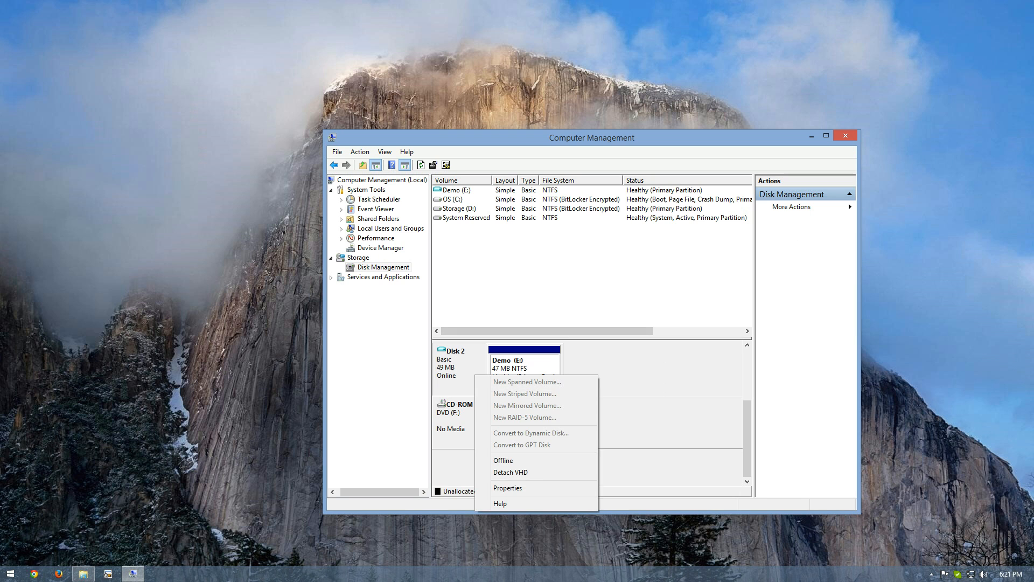
pyautogui.click(511, 472)
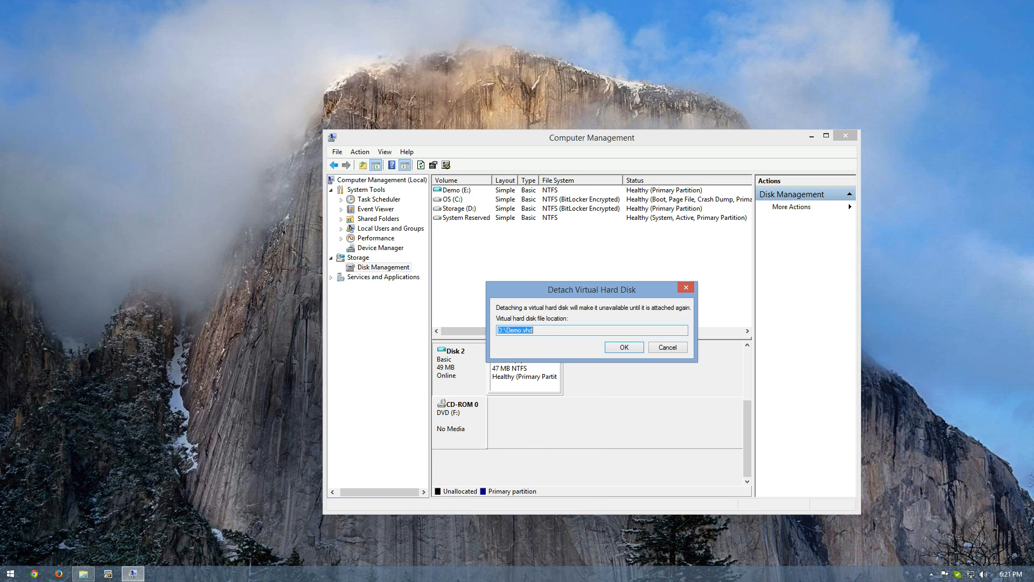
pyautogui.click(623, 346)
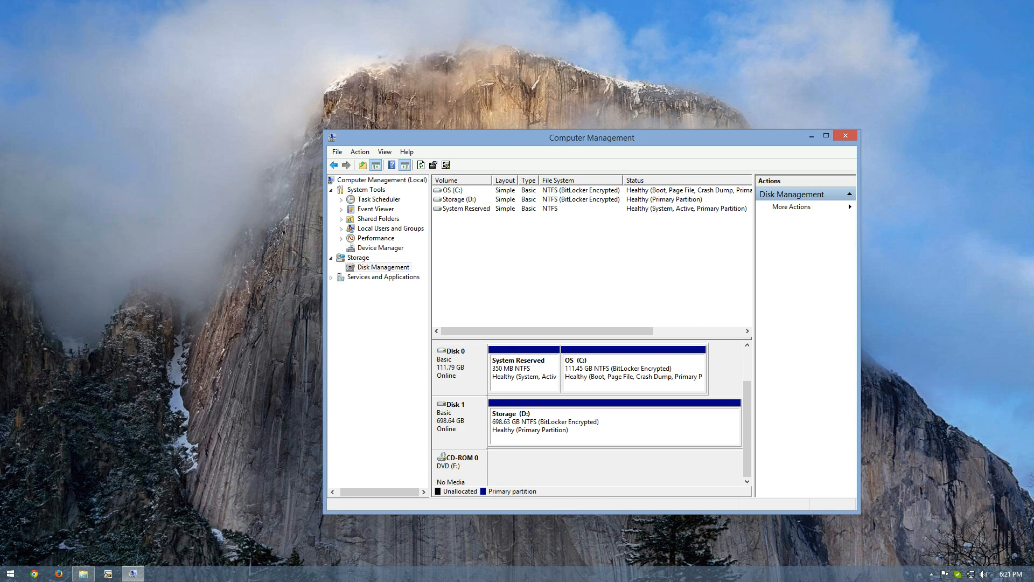
# Attach the existing virtual hard disk D:\Demo.vhd through Disk Management, without the read-only option.
pyautogui.click(133, 574)
pyautogui.click(132, 573)
pyautogui.rightClick(398, 265)
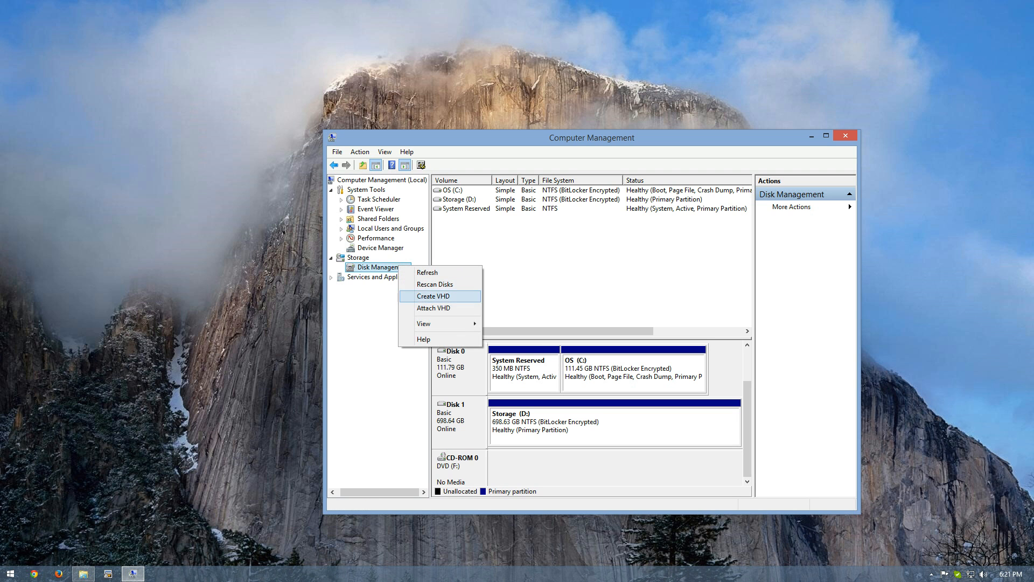
pyautogui.click(425, 309)
pyautogui.click(667, 325)
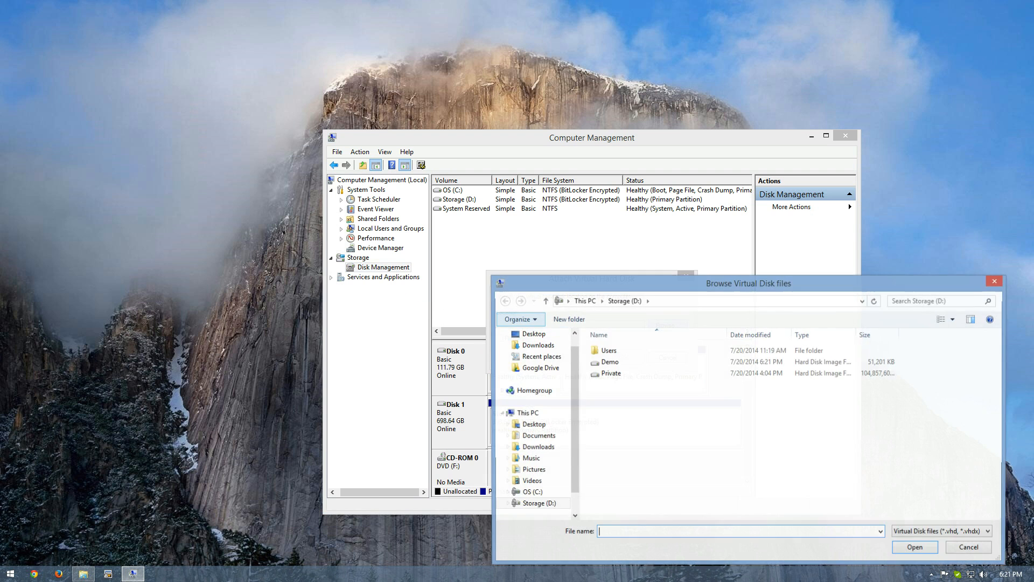
pyautogui.doubleClick(610, 362)
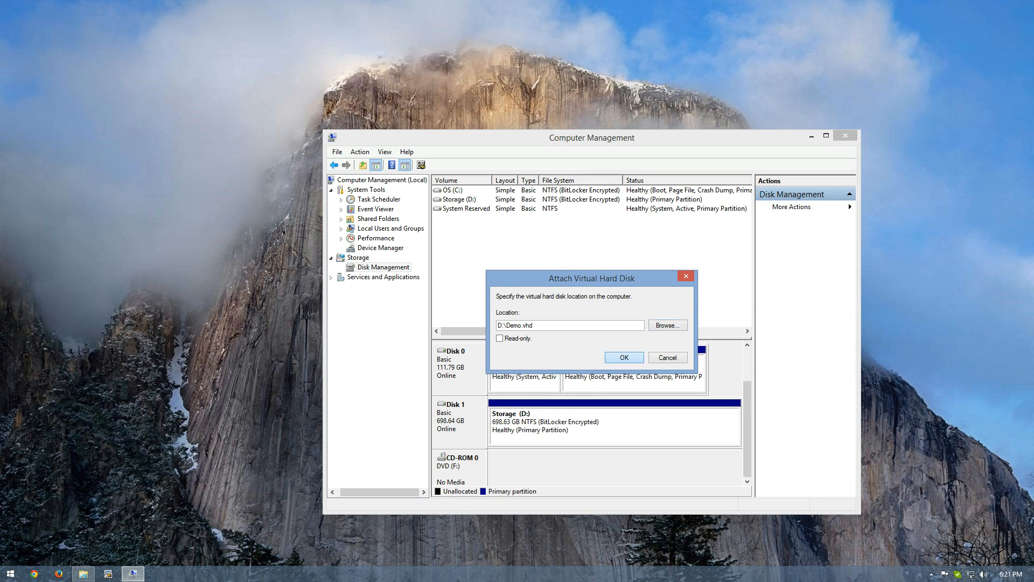
pyautogui.click(625, 357)
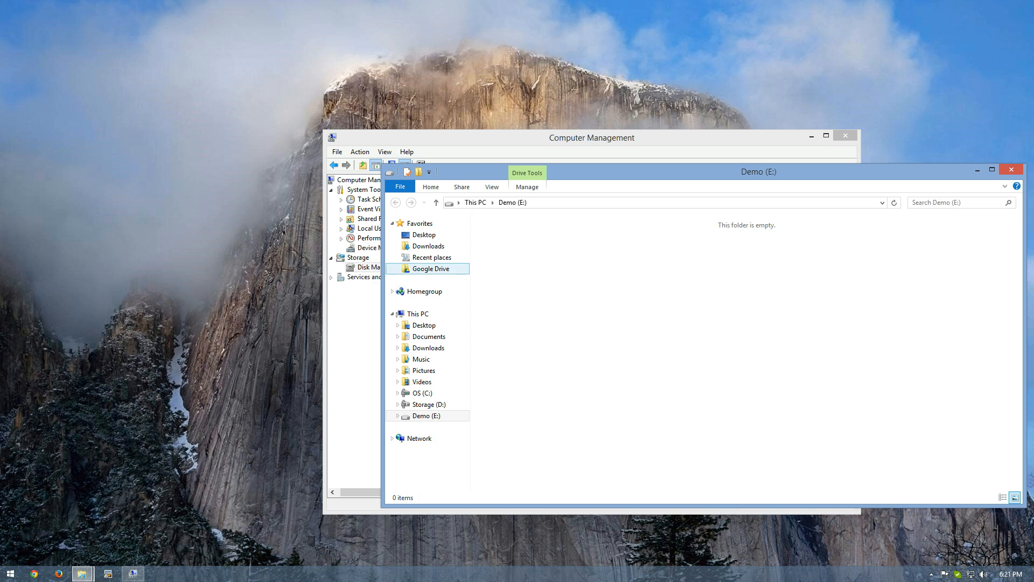
# Turn on BitLocker for the Demo (E:) drive in This PC, entering and re-entering the password that unlocks it.
pyautogui.click(418, 313)
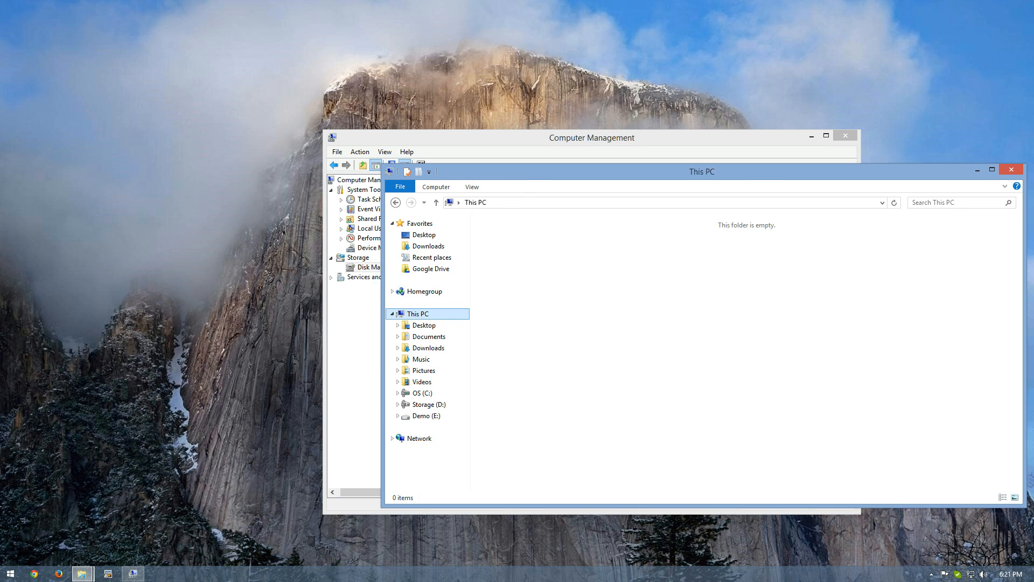
pyautogui.rightClick(810, 330)
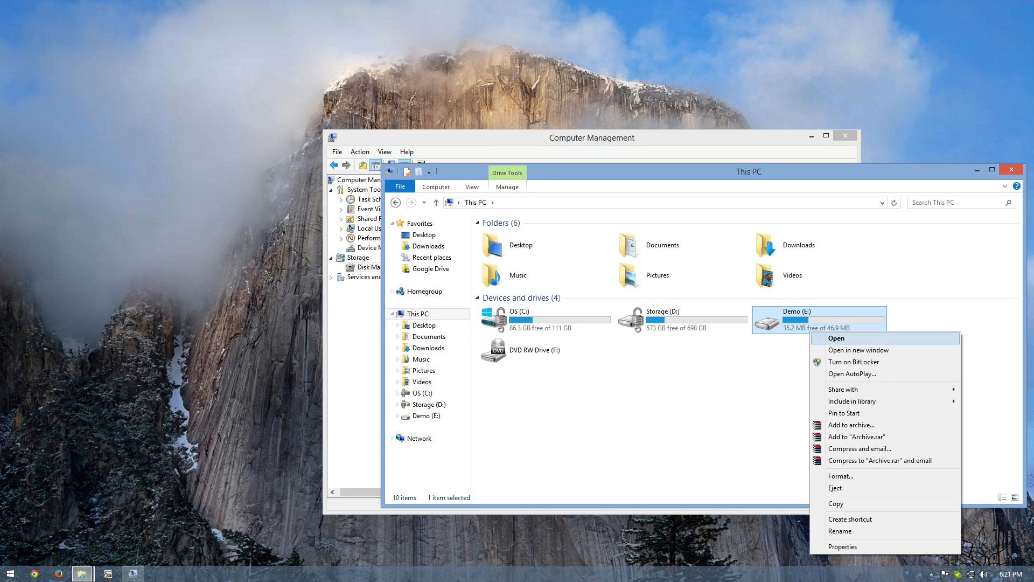
pyautogui.click(854, 362)
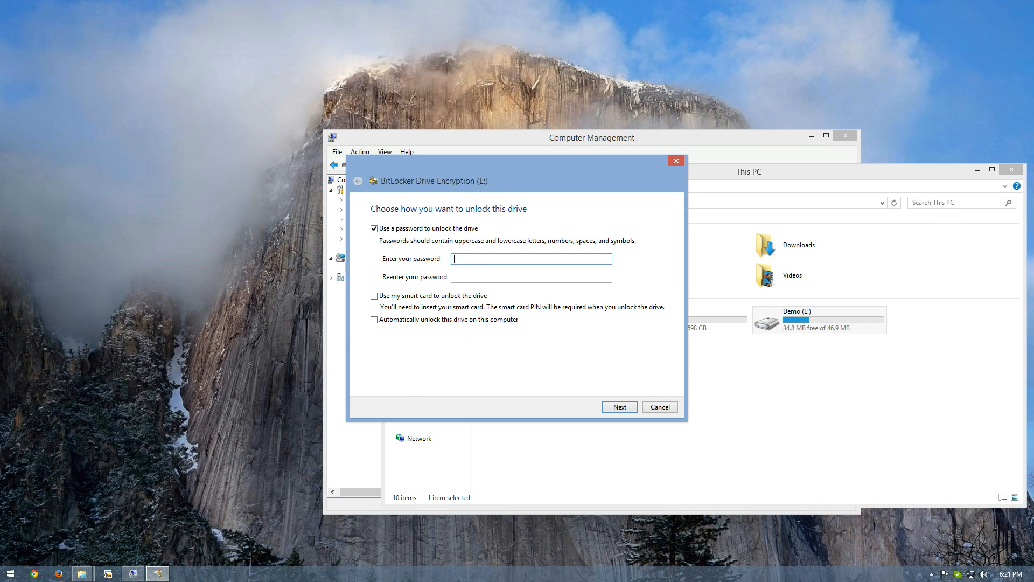
pyautogui.write('••••••••••')
pyautogui.press('Tab')
pyautogui.write('••••••••••')
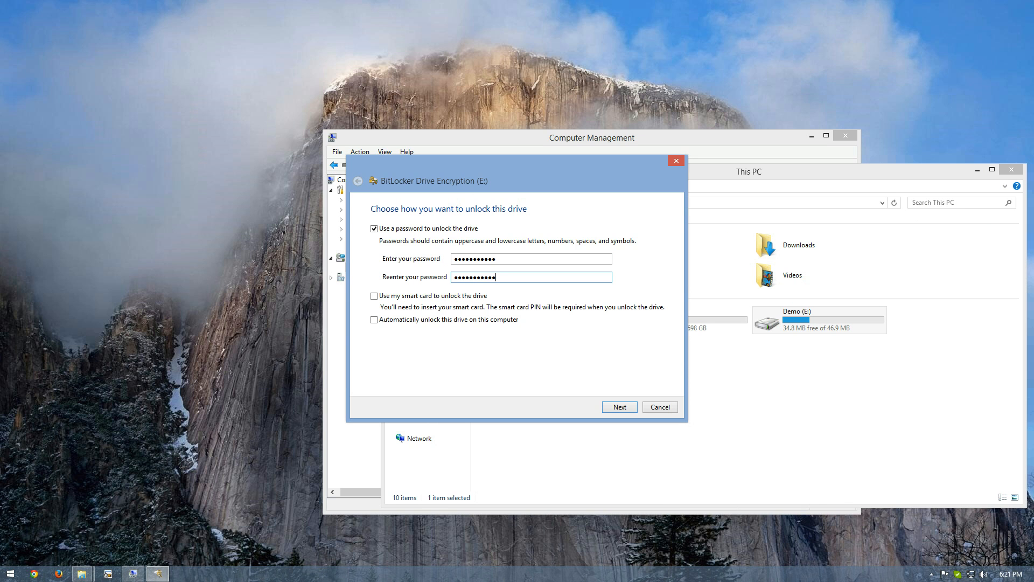
pyautogui.press('Return')
# Back up the BitLocker recovery key as a text file on this PC's Desktop and continue to the encryption confirmation.
pyautogui.click(453, 301)
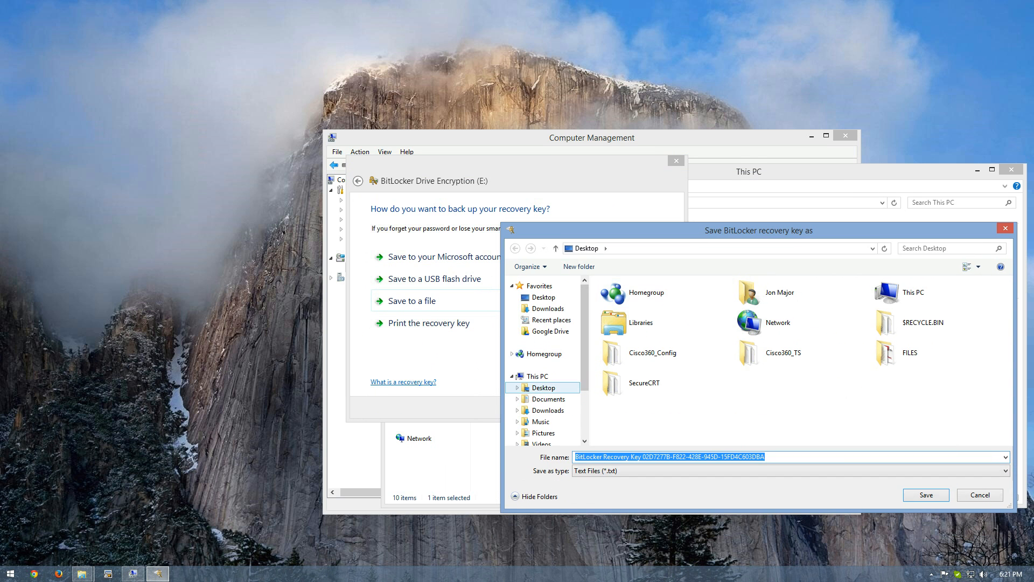
pyautogui.click(543, 298)
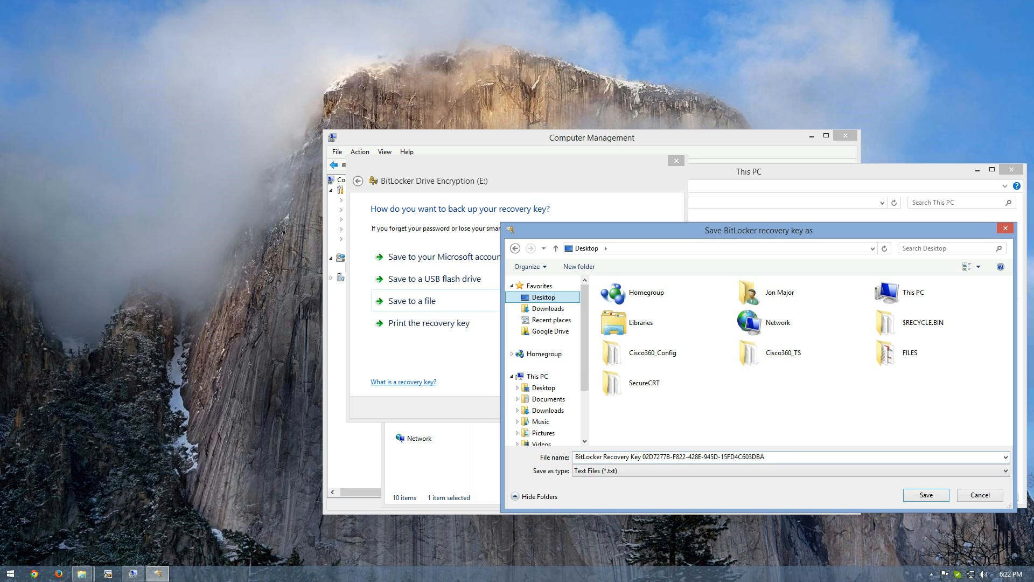
pyautogui.moveTo(759, 230); pyautogui.dragTo(775, 181)
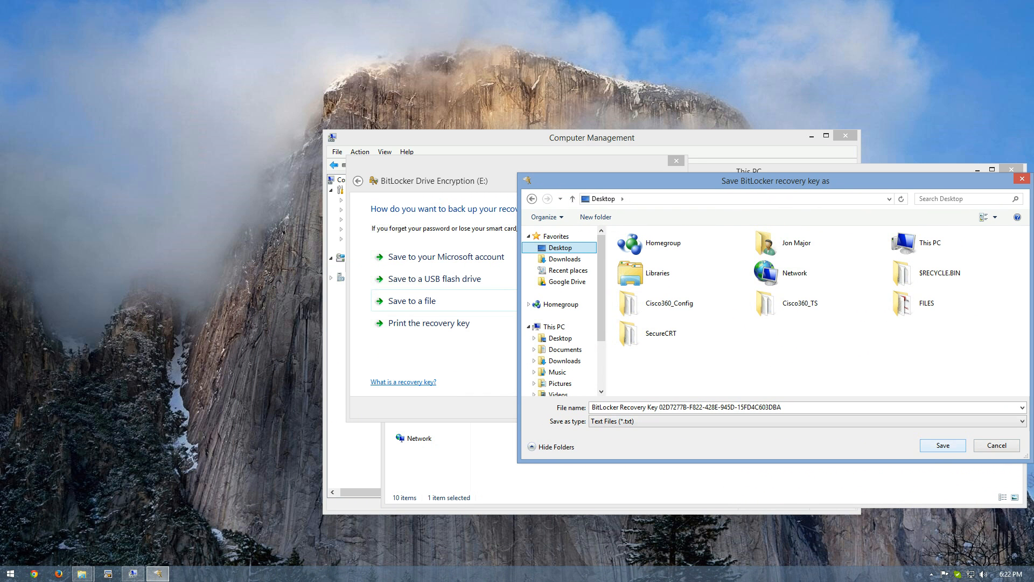
pyautogui.click(943, 445)
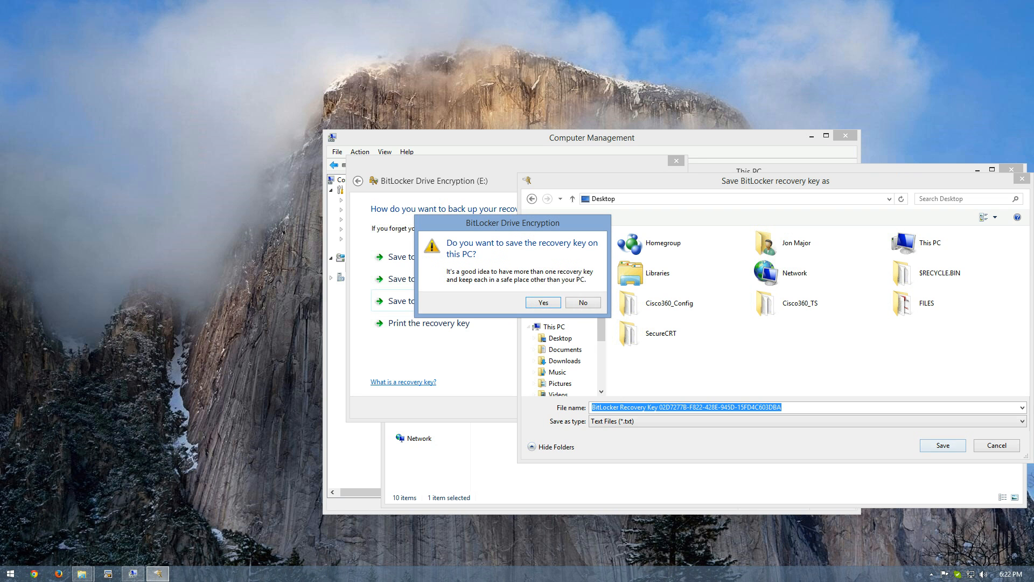
pyautogui.click(543, 303)
pyautogui.click(620, 408)
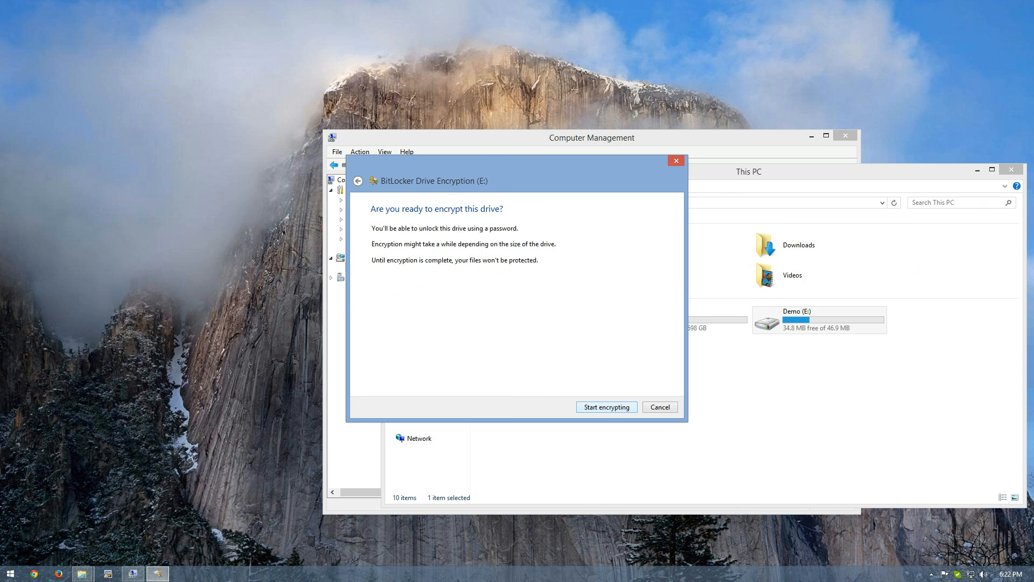
# Encrypt the Demo (E:) drive with BitLocker, close the encryption progress report and eject the drive from This PC.
pyautogui.press('Return')
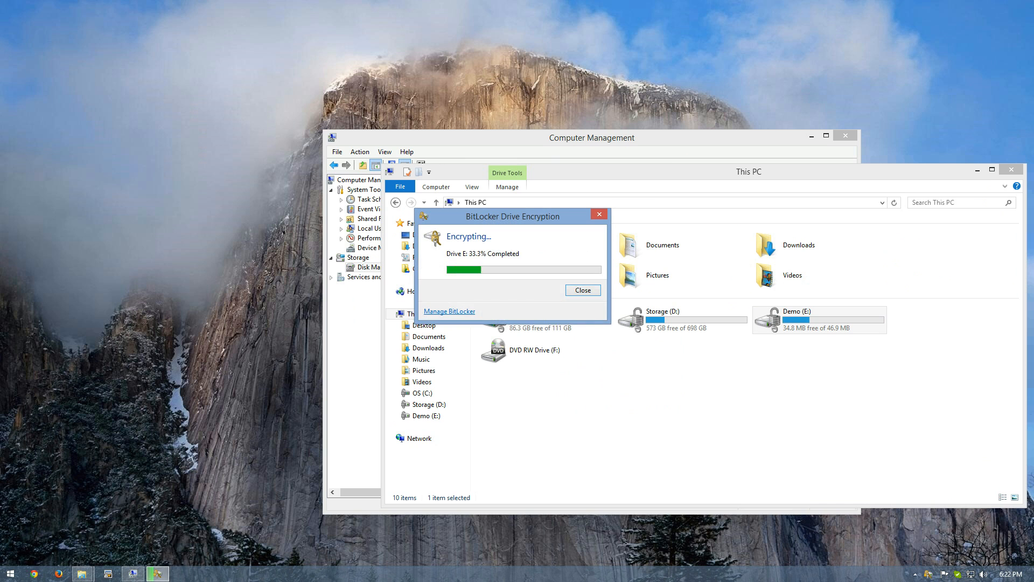
pyautogui.press('Return')
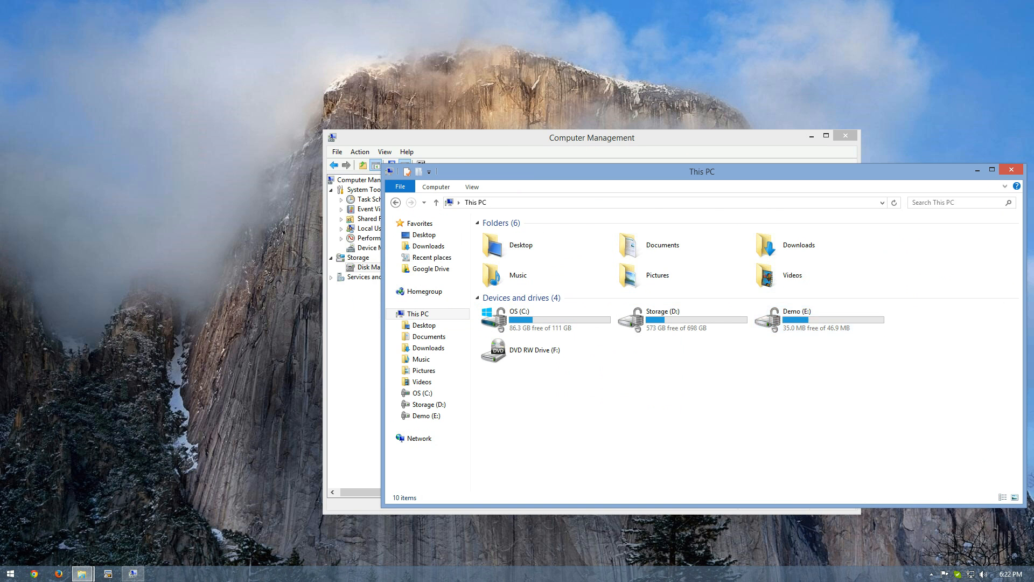
pyautogui.rightClick(780, 326)
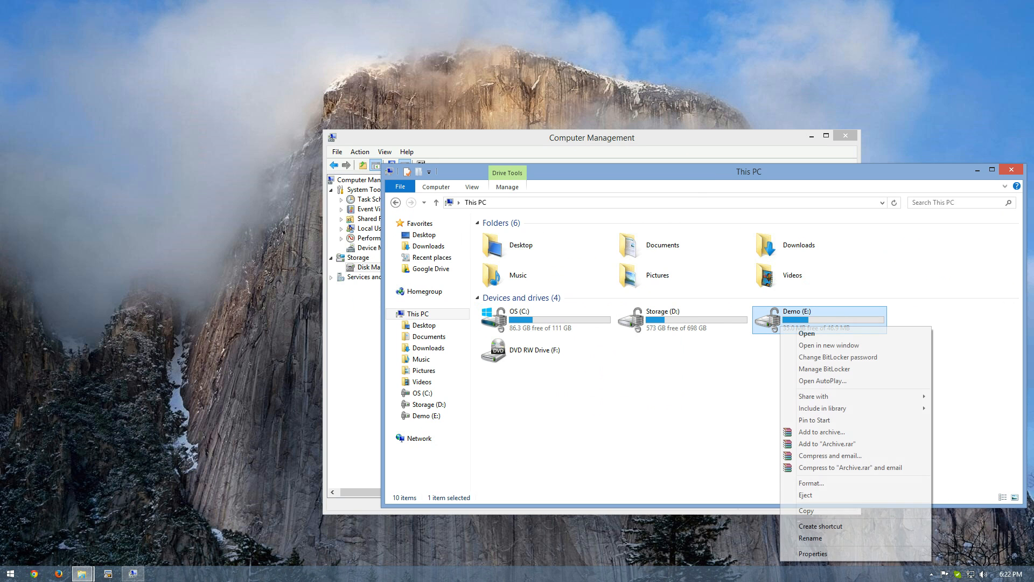
pyautogui.click(806, 495)
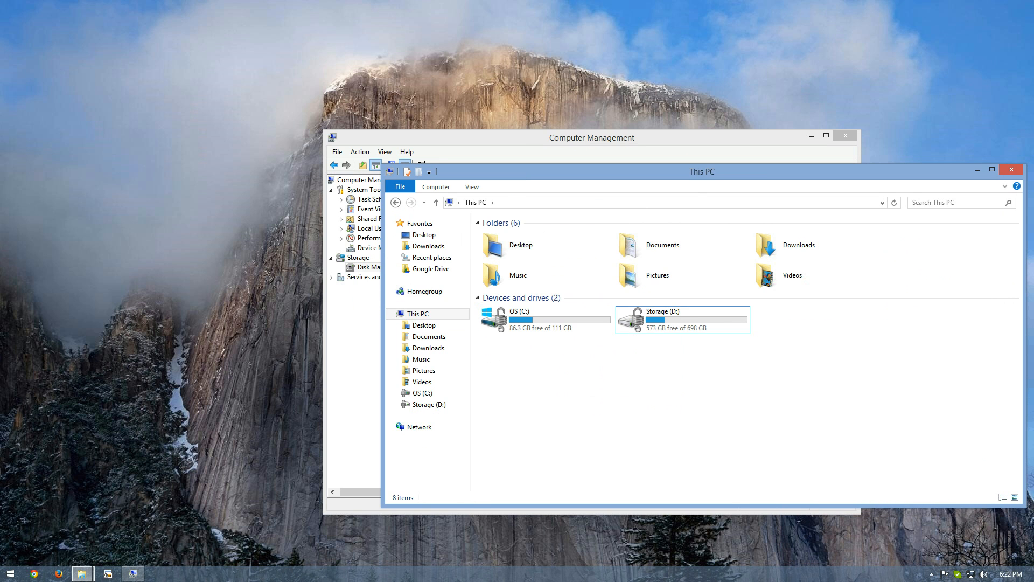
# Switch to Computer Management and attach the existing virtual hard disk D:\Demo.vhd again through Disk Management.
pyautogui.hotkey('alt', 'Tab')
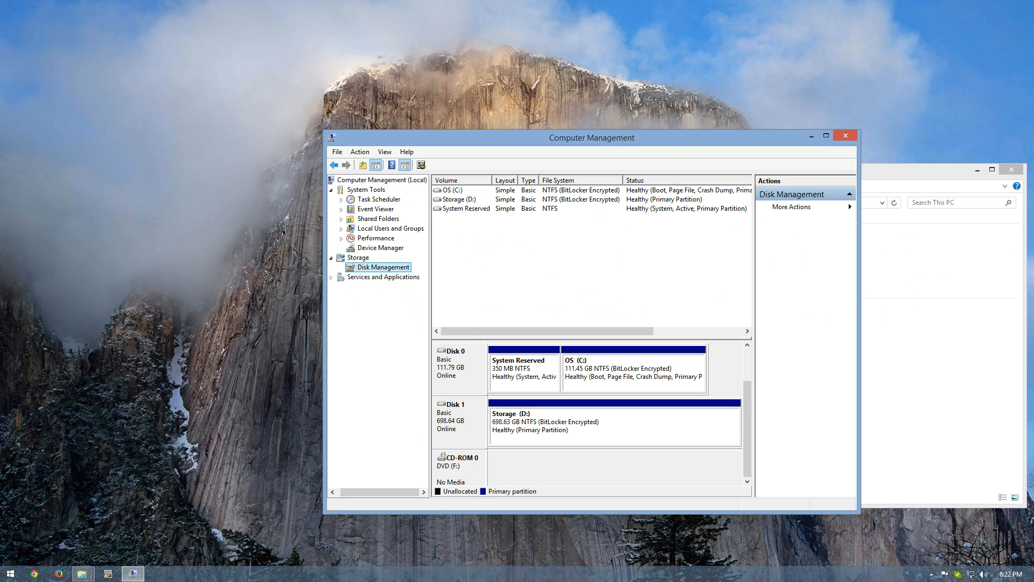
pyautogui.rightClick(389, 266)
pyautogui.click(439, 308)
pyautogui.click(668, 326)
pyautogui.click(610, 362)
pyautogui.doubleClick(610, 362)
pyautogui.click(625, 357)
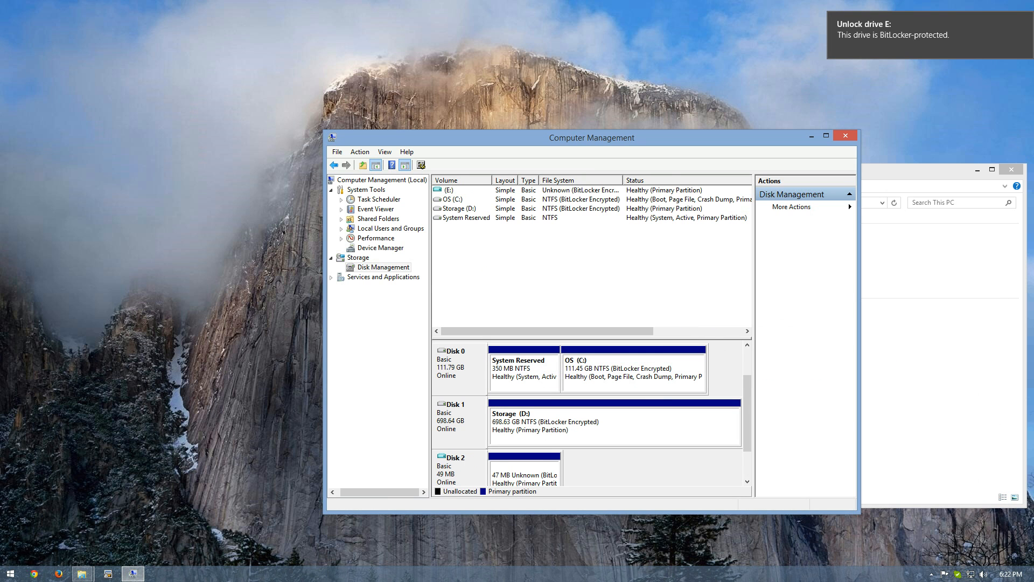
# Unlock the BitLocker-protected Local Disk (E:) from This PC with its password, view its contents and close the drive's window.
pyautogui.moveTo(912, 170); pyautogui.dragTo(701, 178)
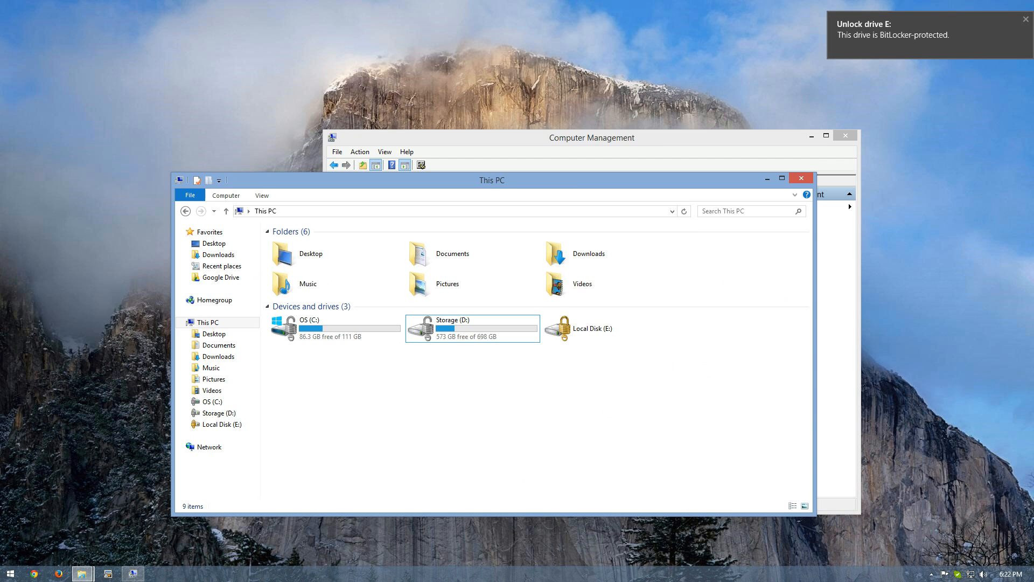
pyautogui.doubleClick(609, 329)
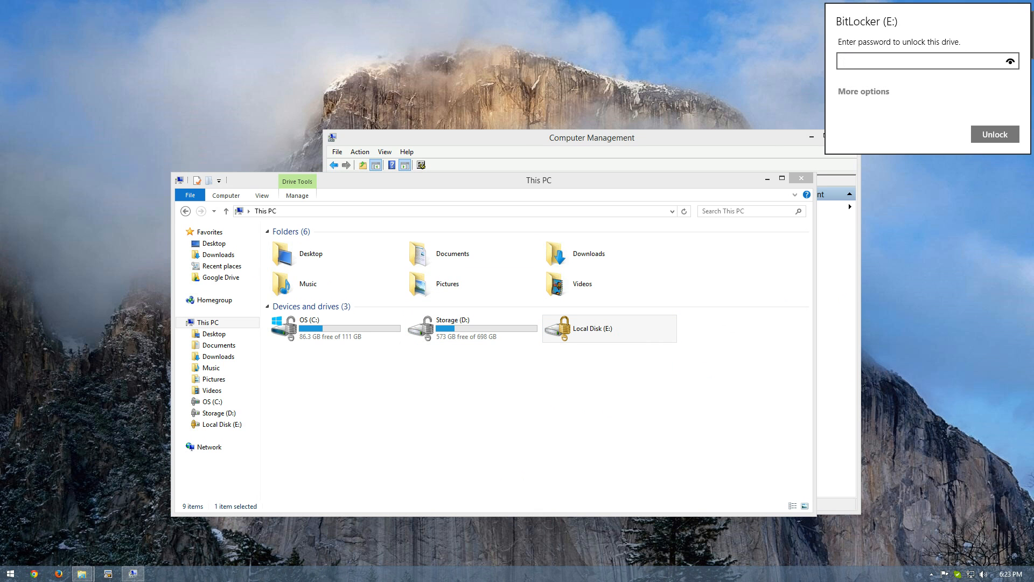
pyautogui.write('•••••••••••')
pyautogui.press('Return')
pyautogui.moveTo(673, 194); pyautogui.dragTo(749, 199)
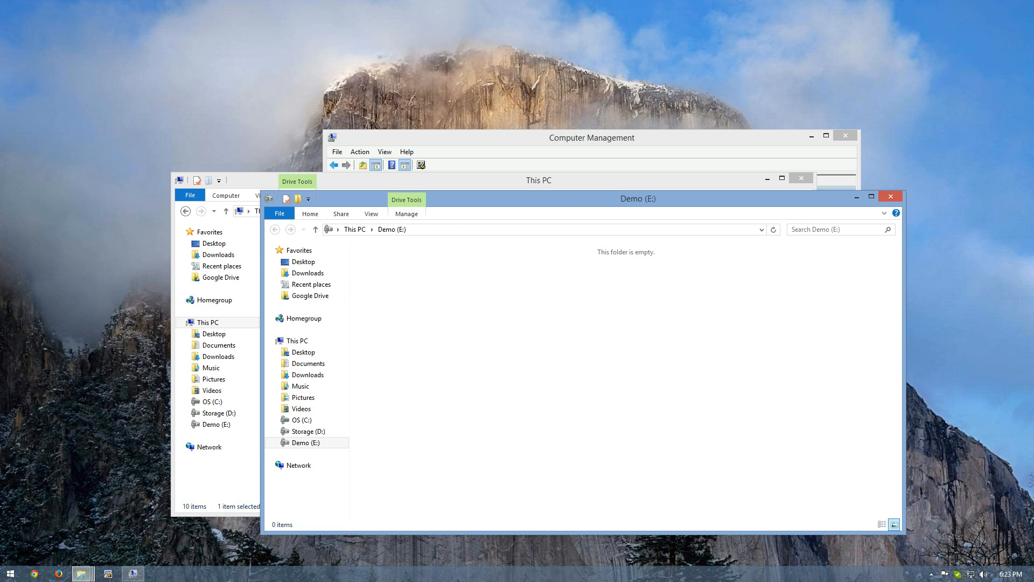
pyautogui.click(890, 196)
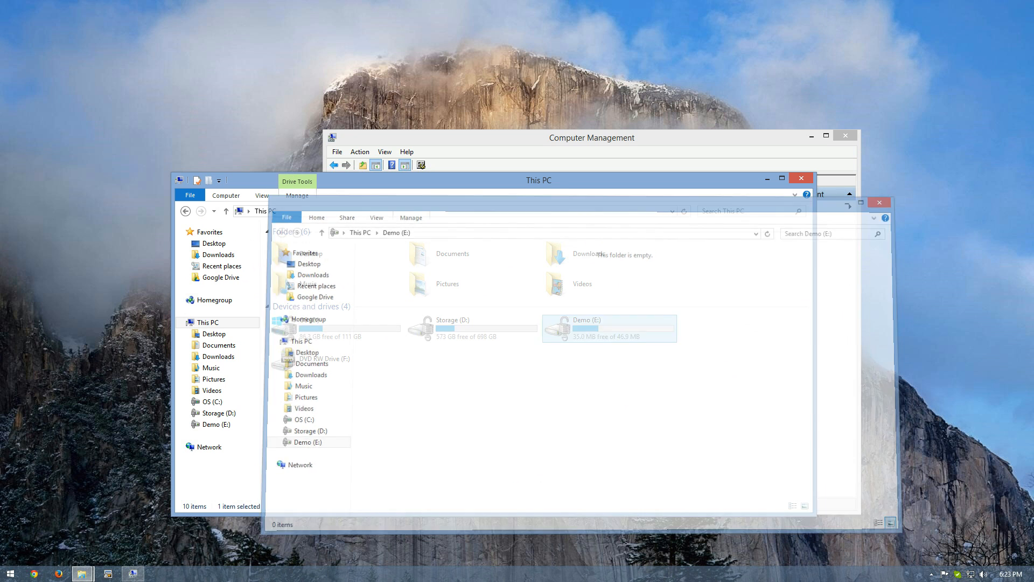